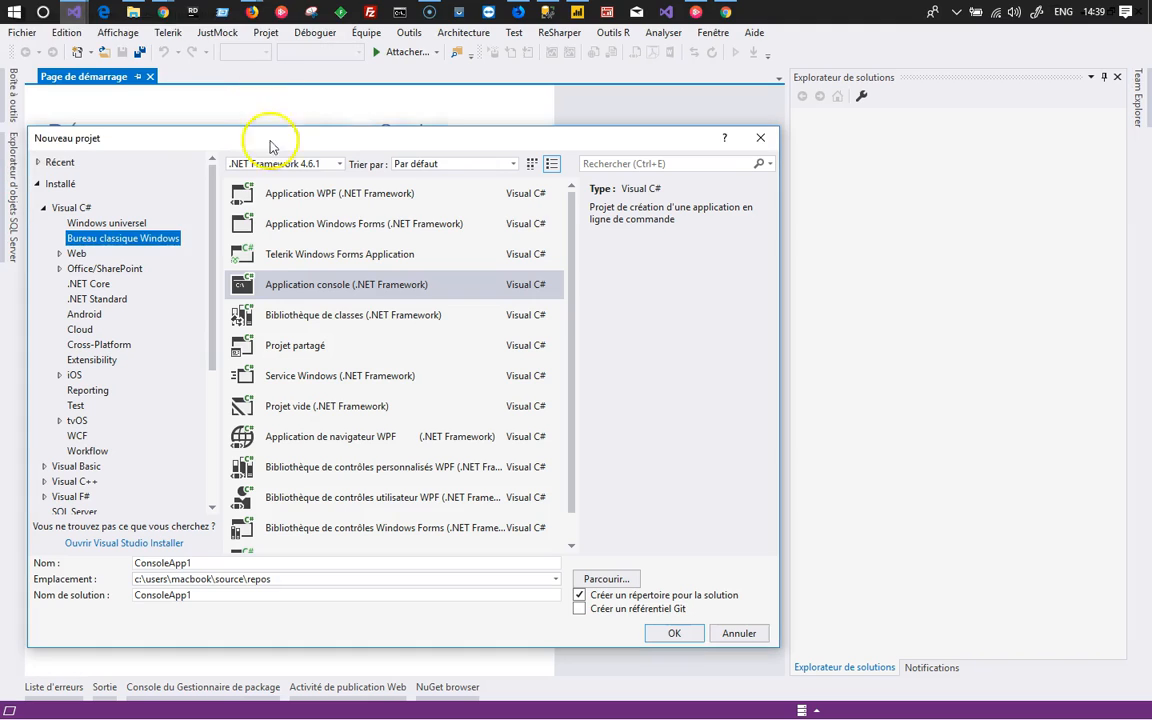
Step: Create a Visual C# web project from the Application web ASP.NET (.NET Framework) template, named DemoAppServiceVS
click(76, 254)
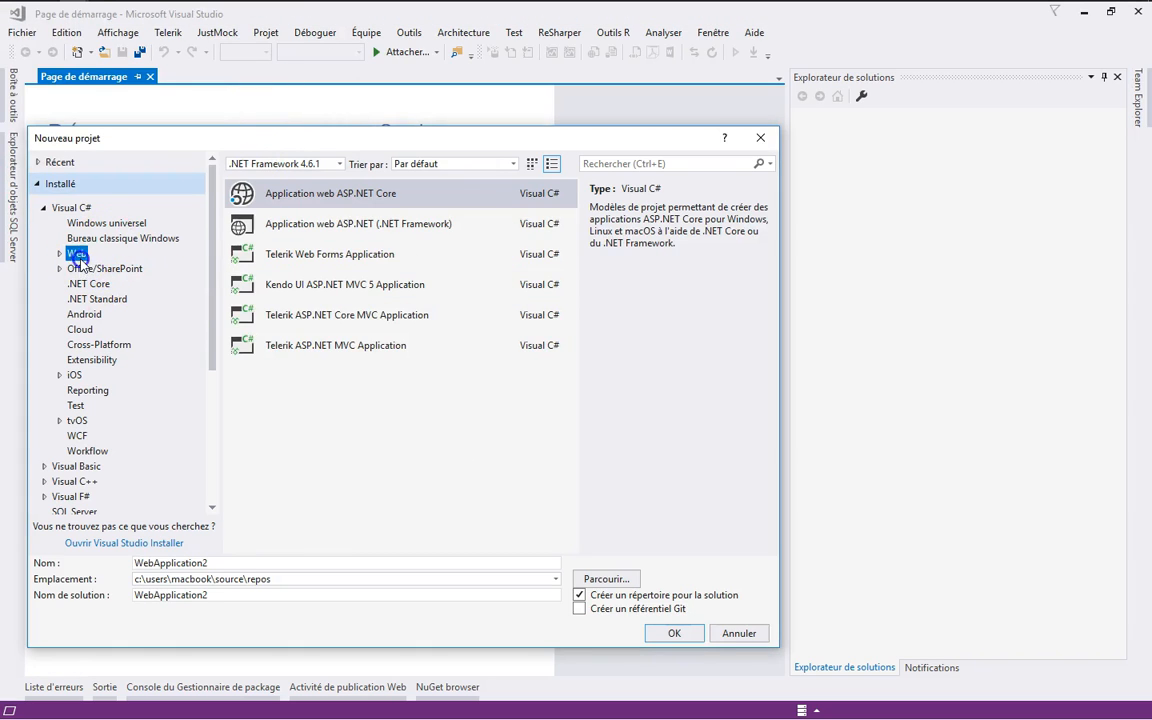
click(325, 225)
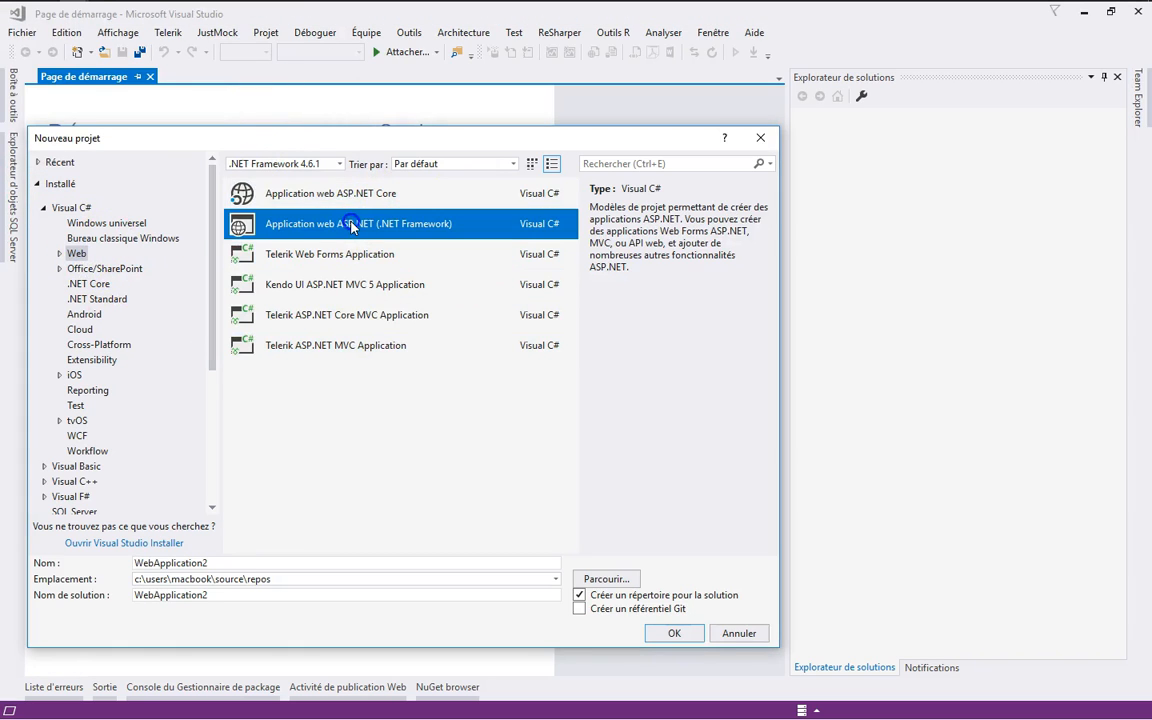
click(293, 193)
click(293, 225)
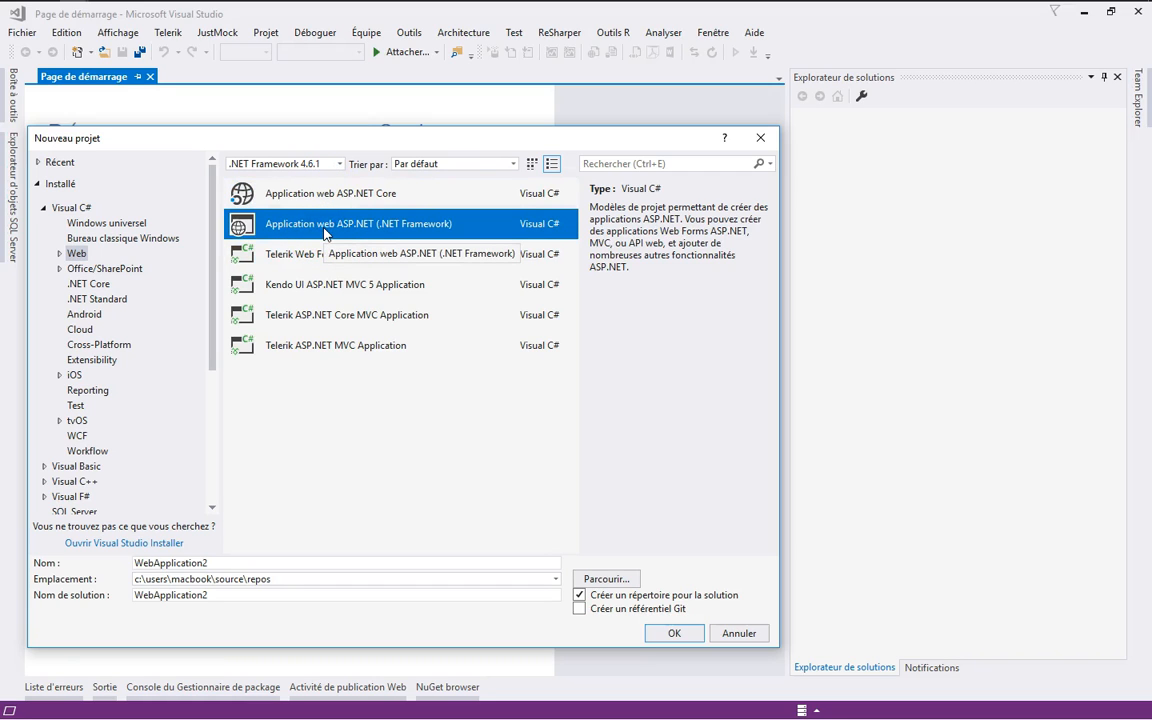
double_click(205, 564)
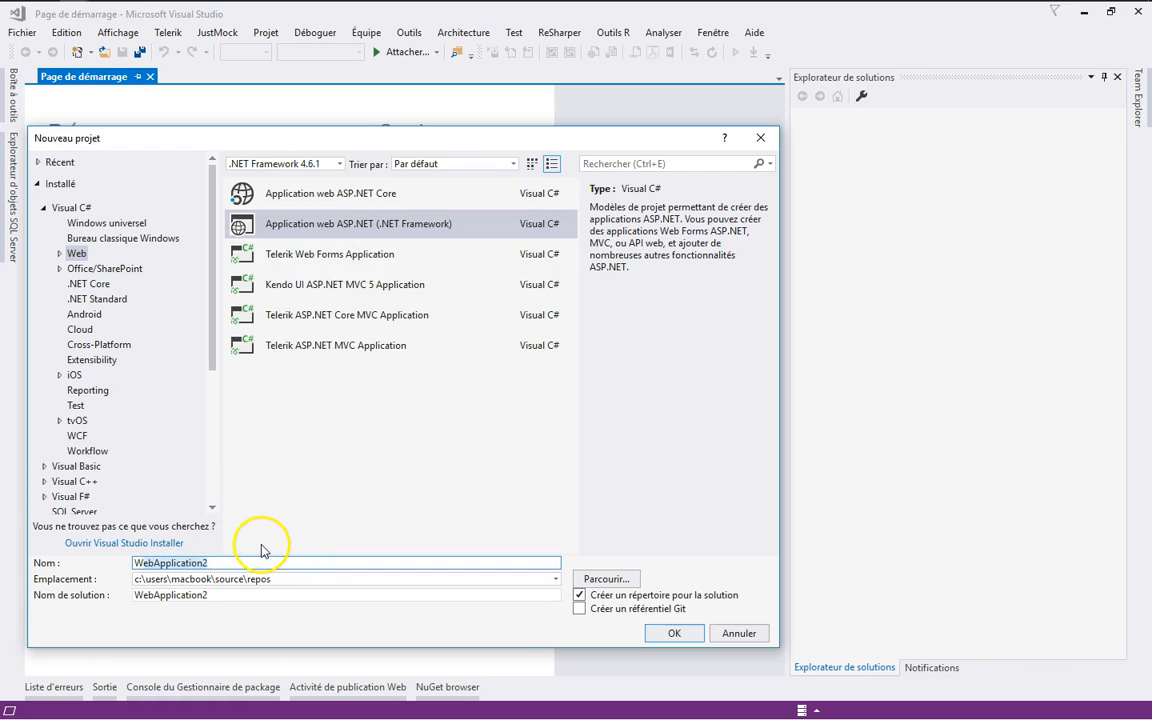
key(BackSpace)
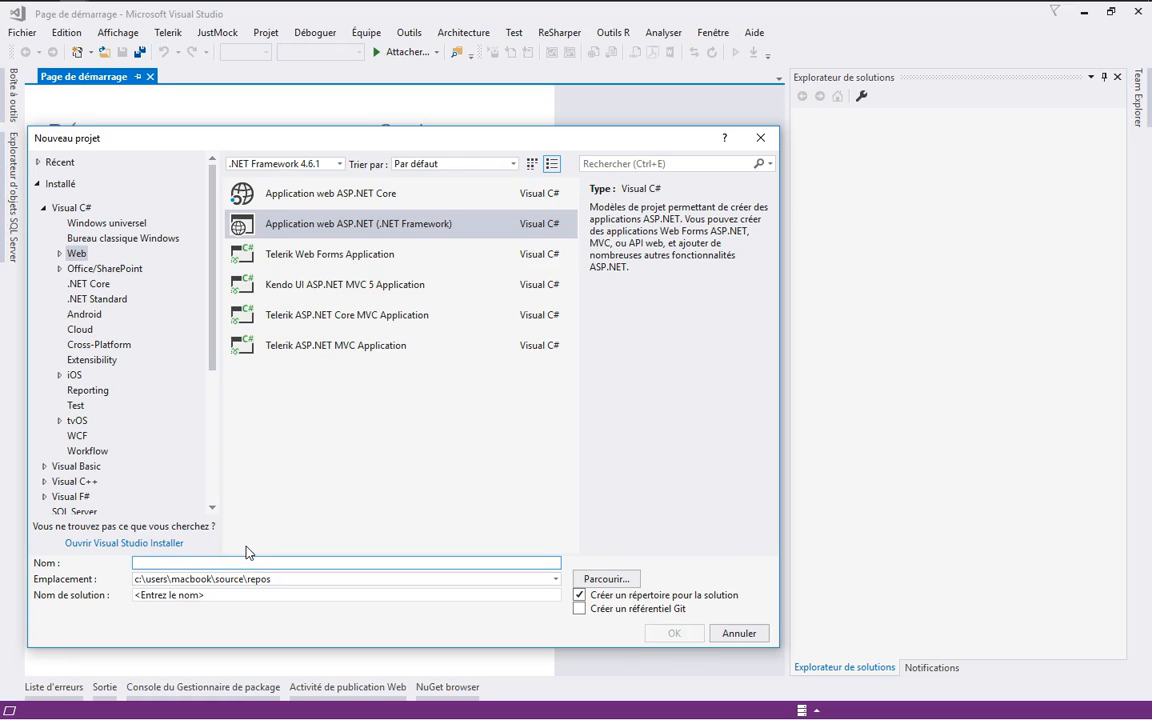
text(DemoAppService)
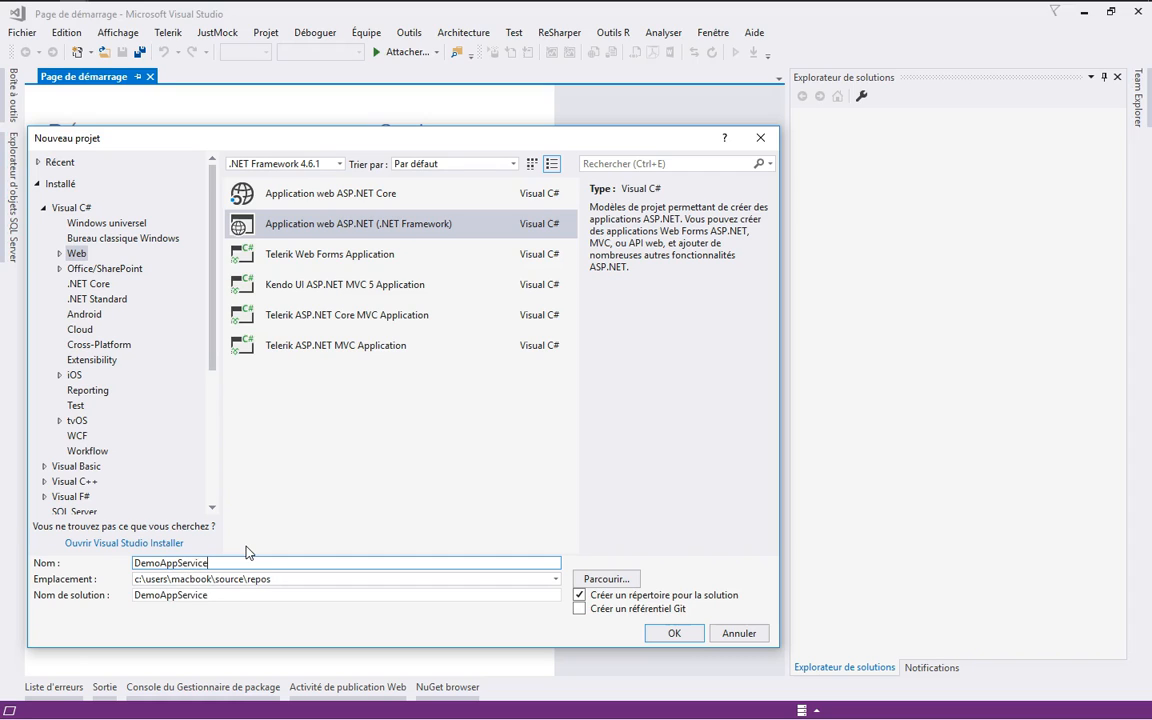
text(VS)
click(668, 633)
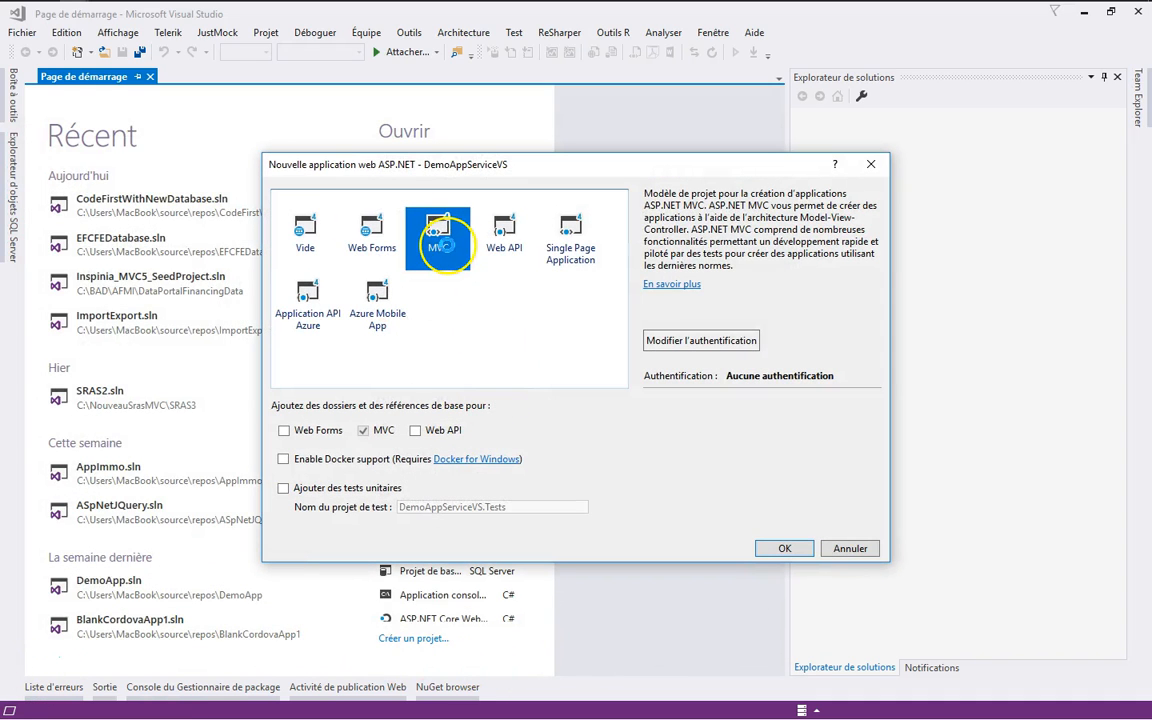
Step: Generate the application from the MVC template with authentication set to Aucune authentification
click(720, 341)
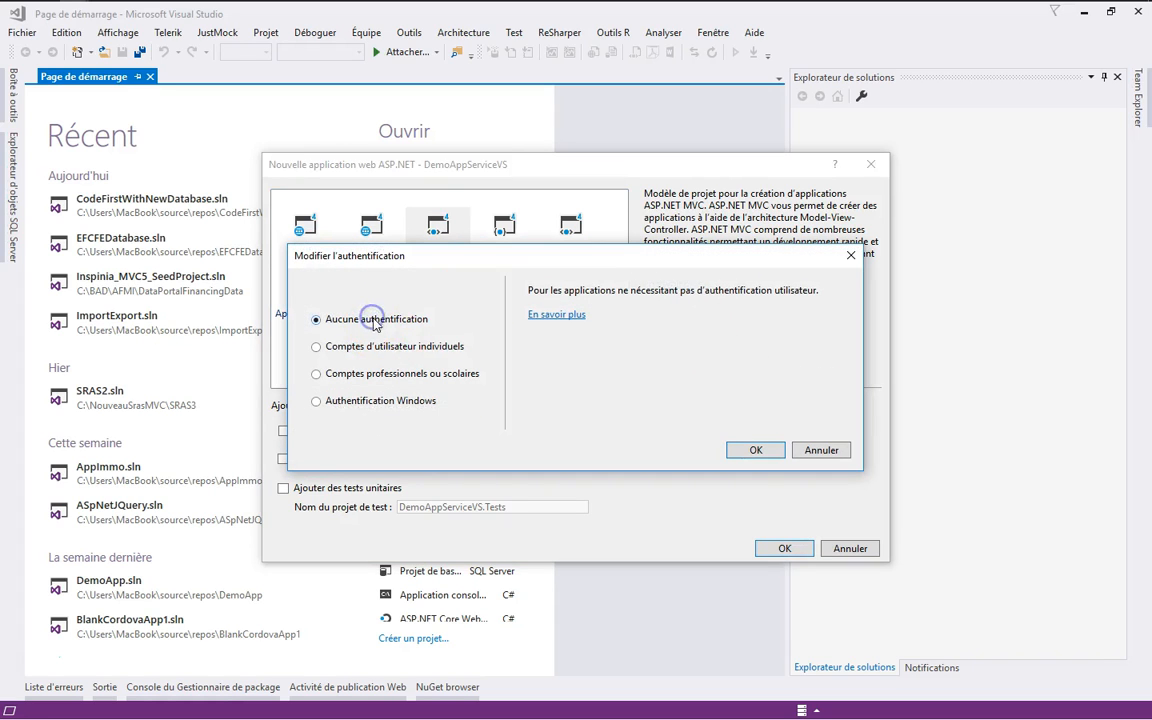
click(754, 450)
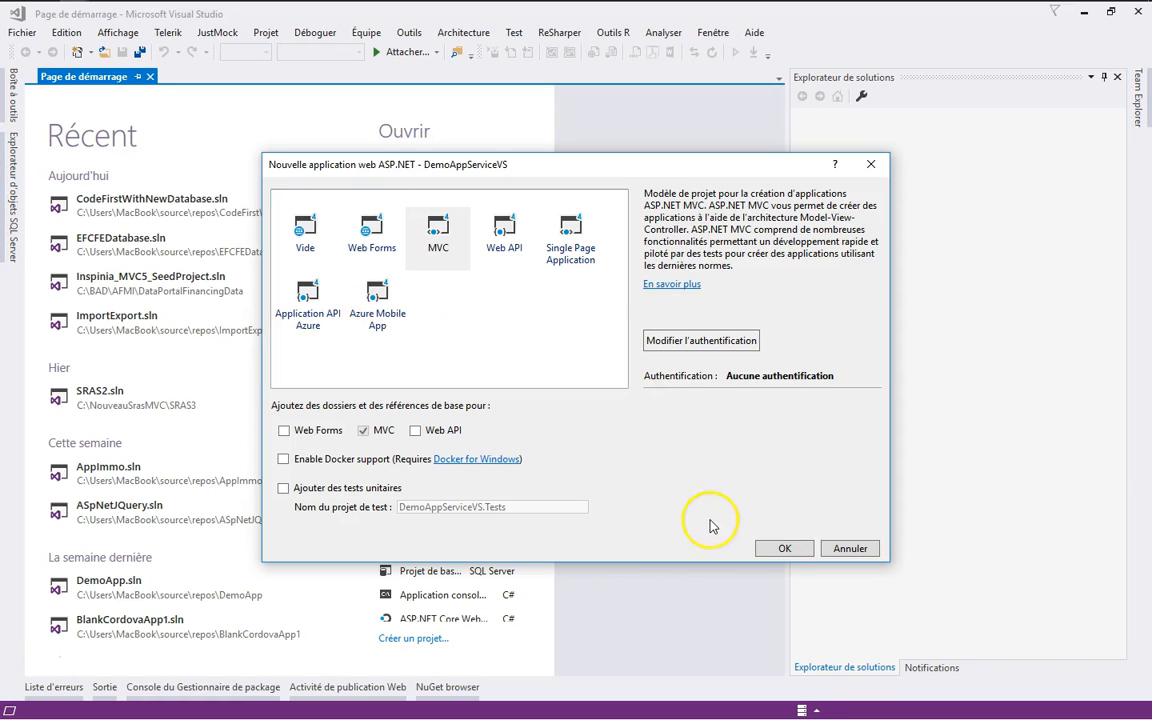
click(779, 547)
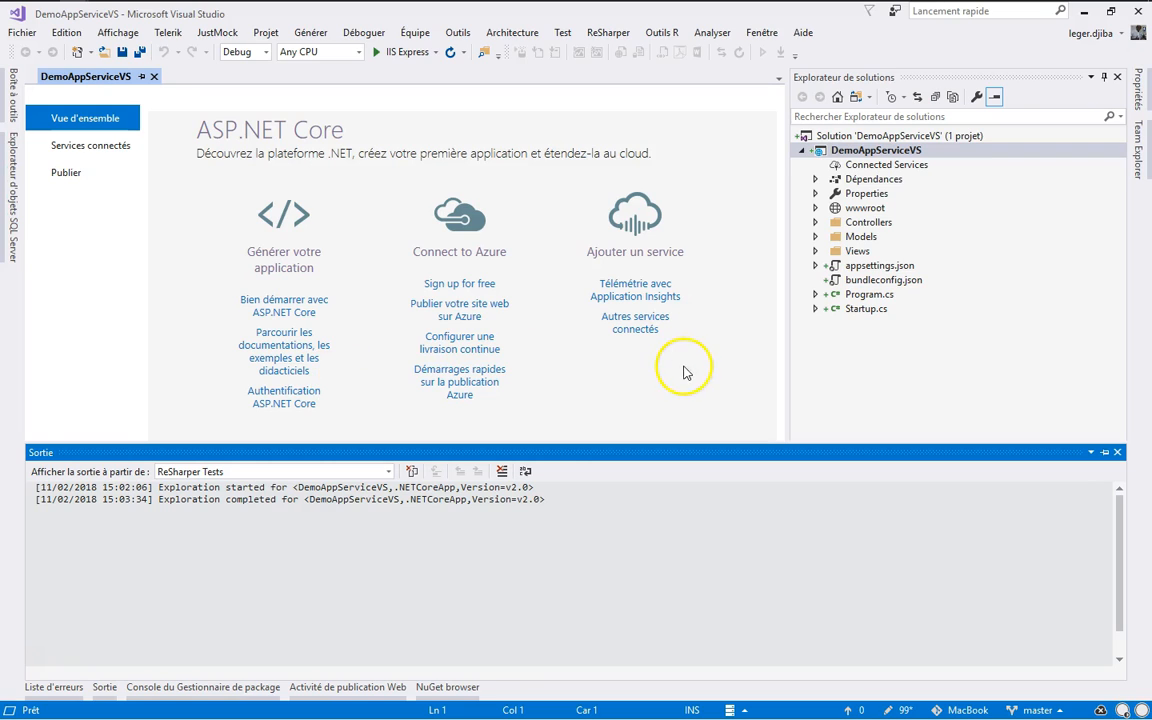
Step: Run DemoAppServiceVS locally in Google Chrome and advance the home page's carousel
click(436, 52)
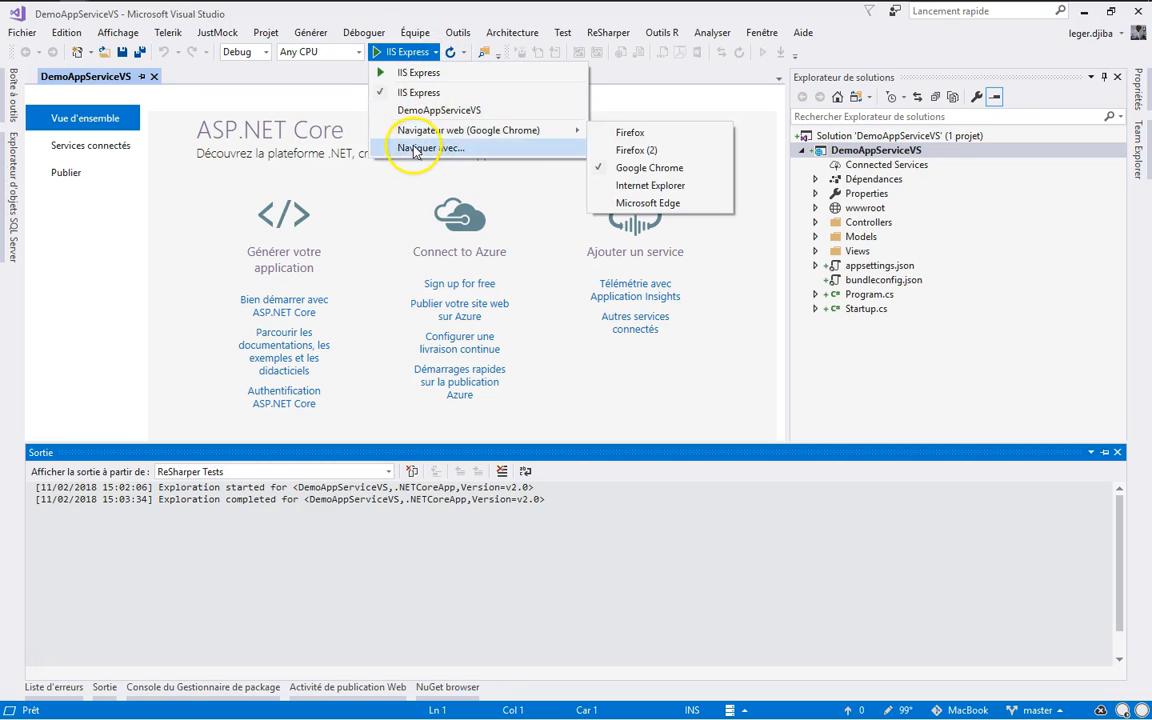
click(413, 147)
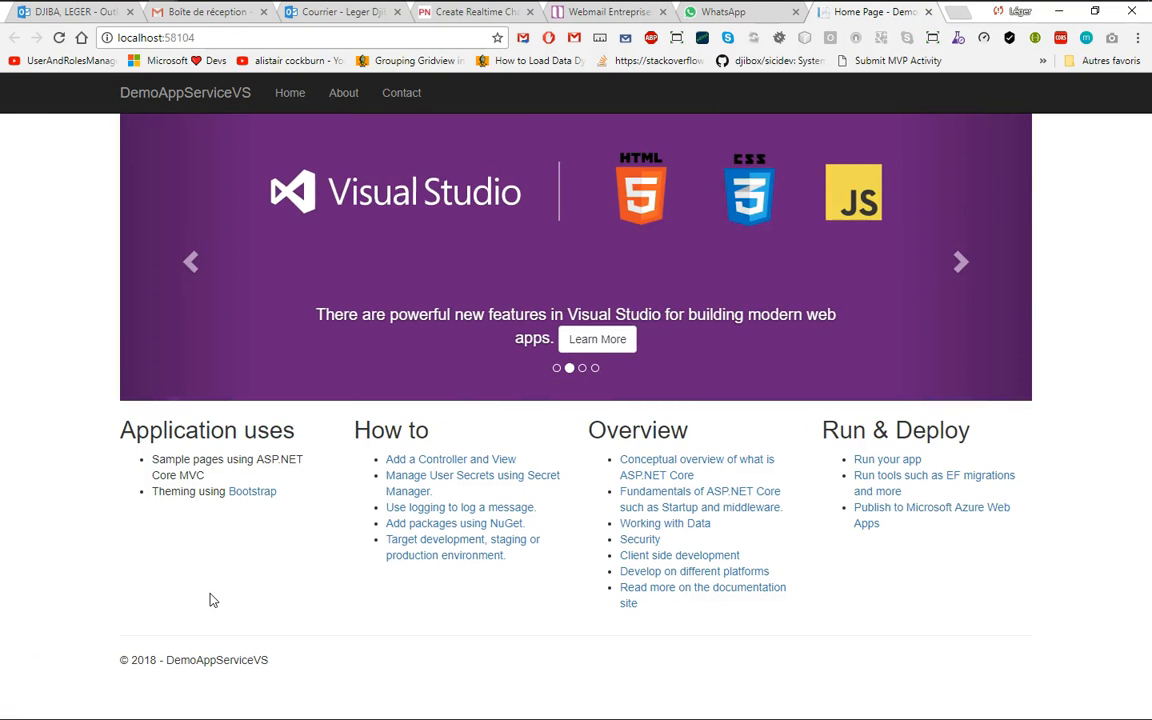
click(963, 266)
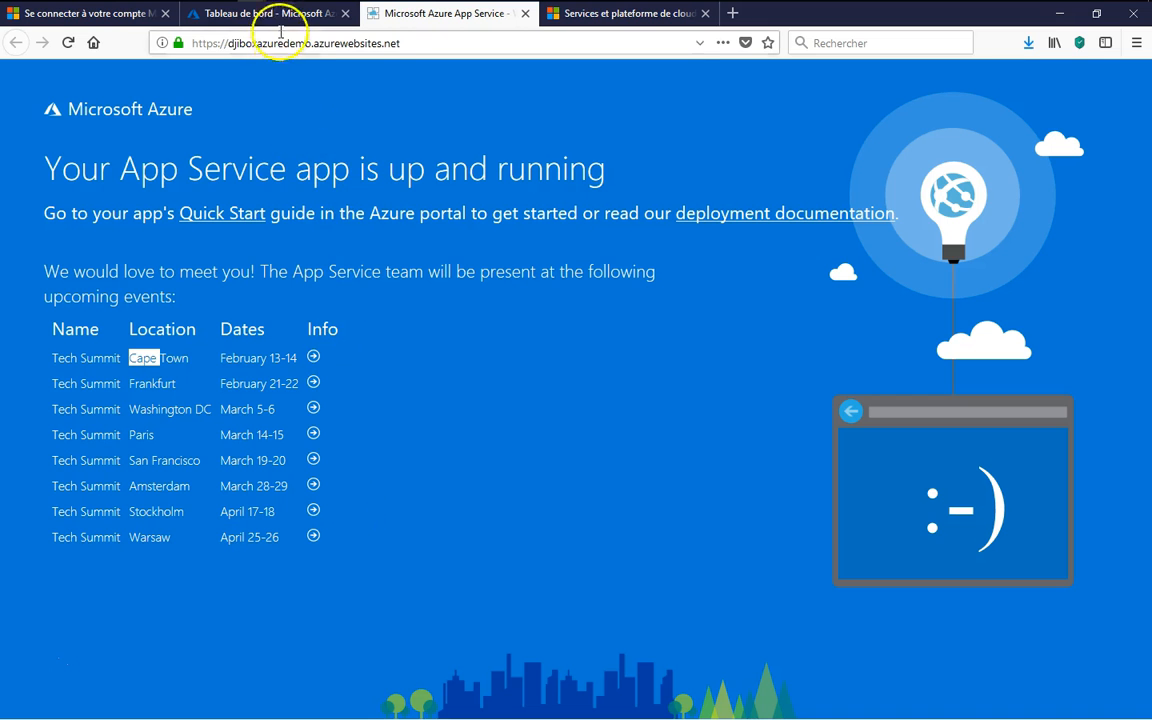
Step: Switch to the Azure portal in Firefox and locate the downloaded djiboxazuredemo.PublishSettings file in its folder
click(272, 13)
click(843, 143)
click(1028, 43)
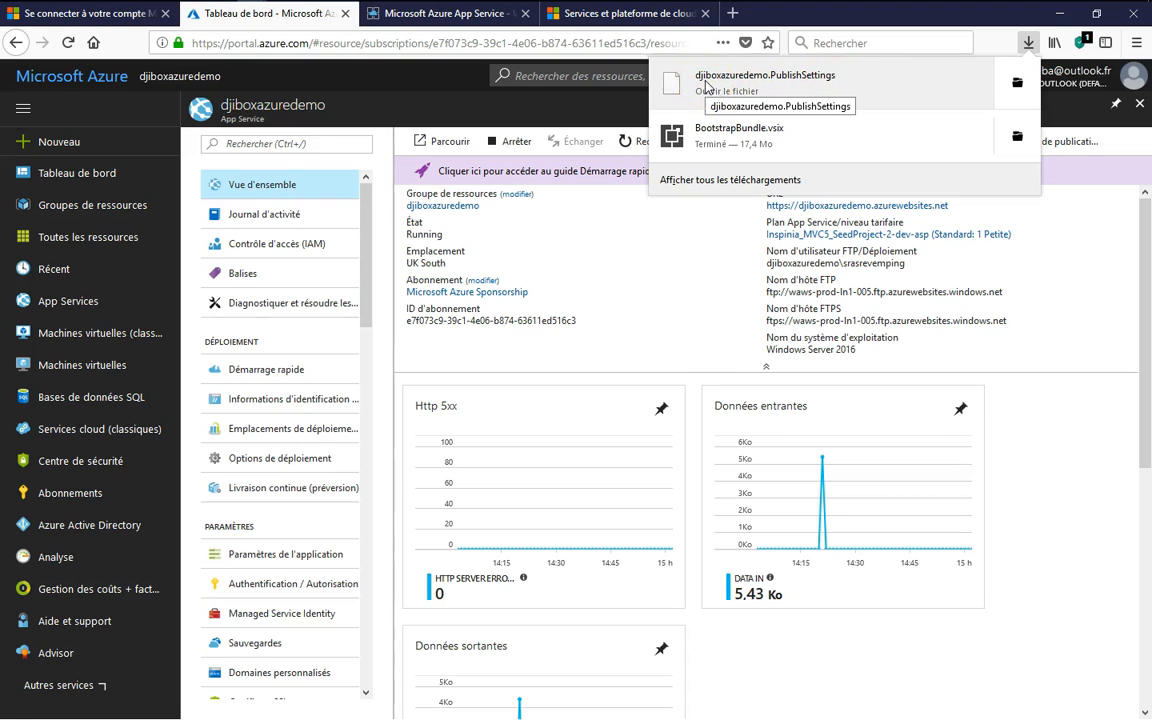
click(1017, 82)
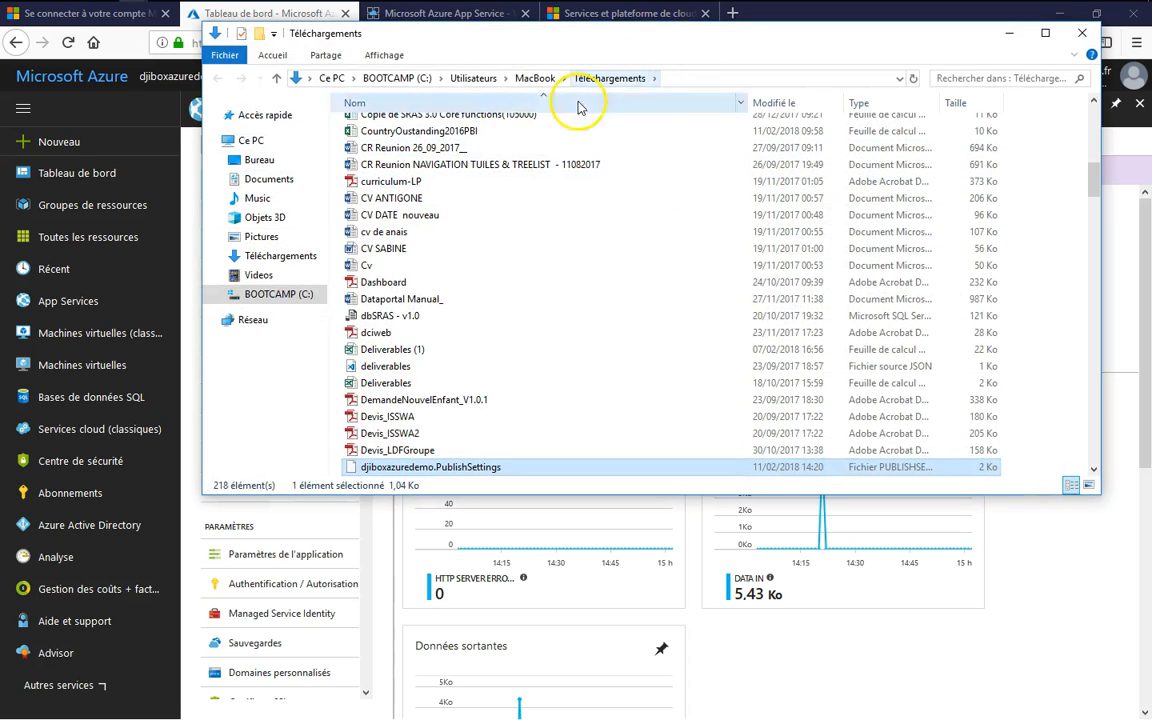
click(1082, 34)
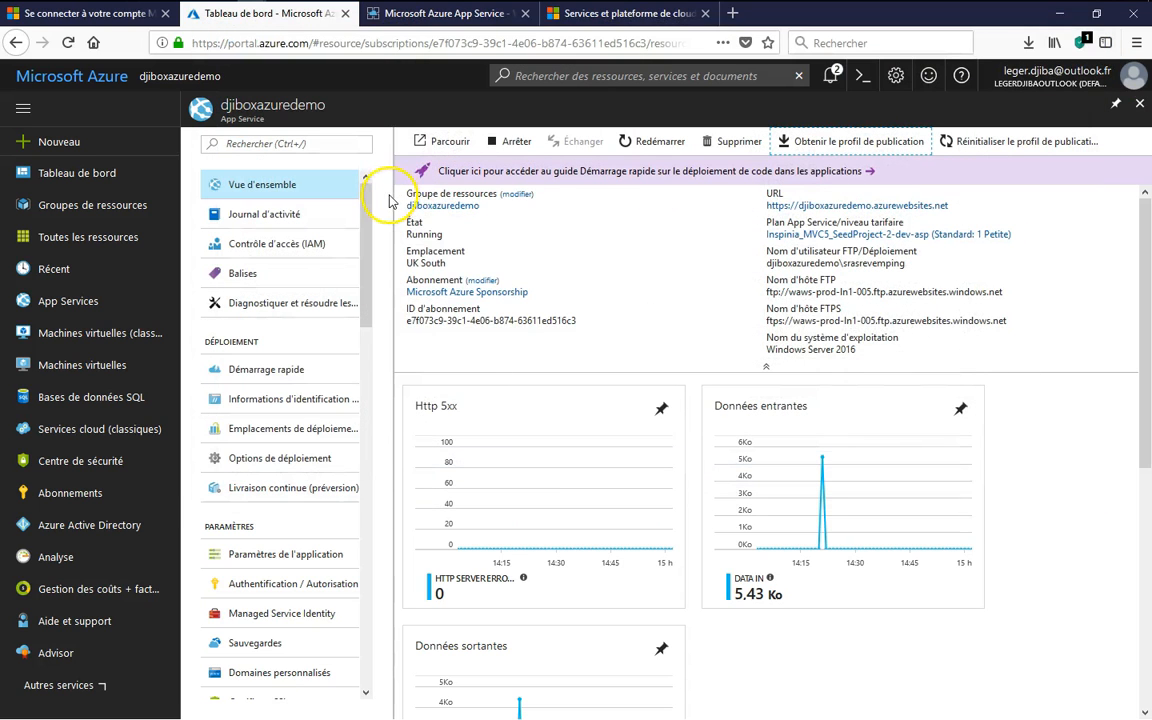
Step: Switch to Visual Studio and publish DemoAppServiceVS by importing the profile djiboxazuredemo.PublishSettings from the Téléchargements folder
click(26, 660)
click(67, 174)
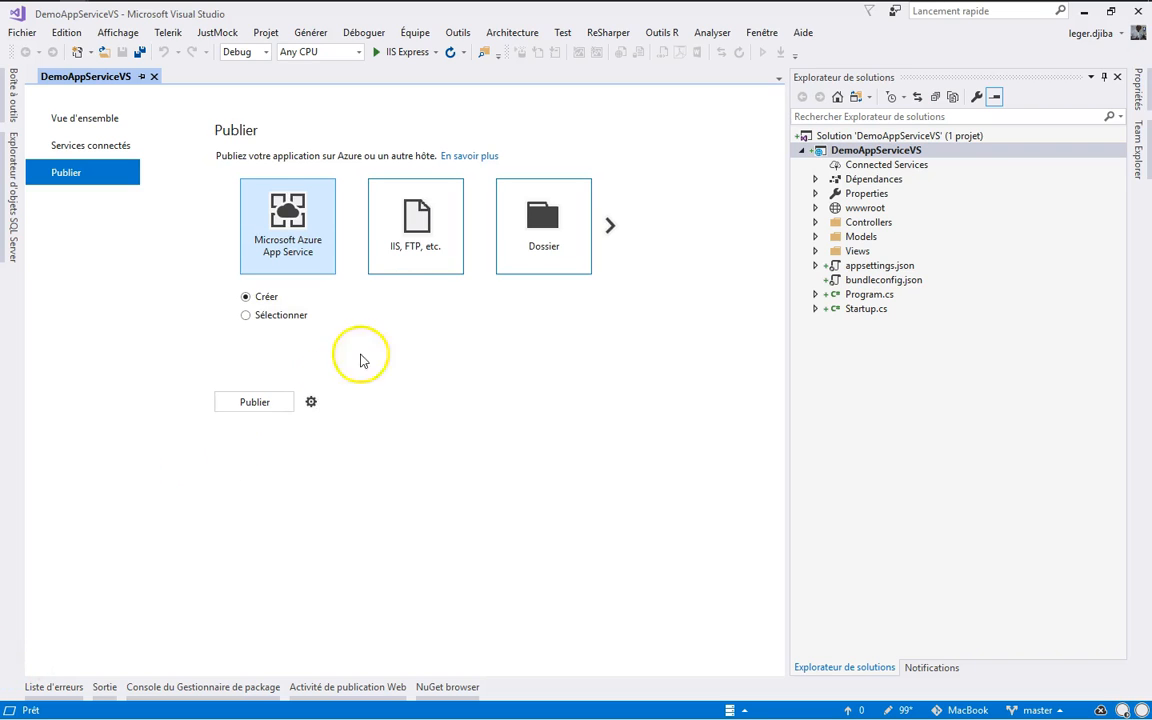
click(417, 253)
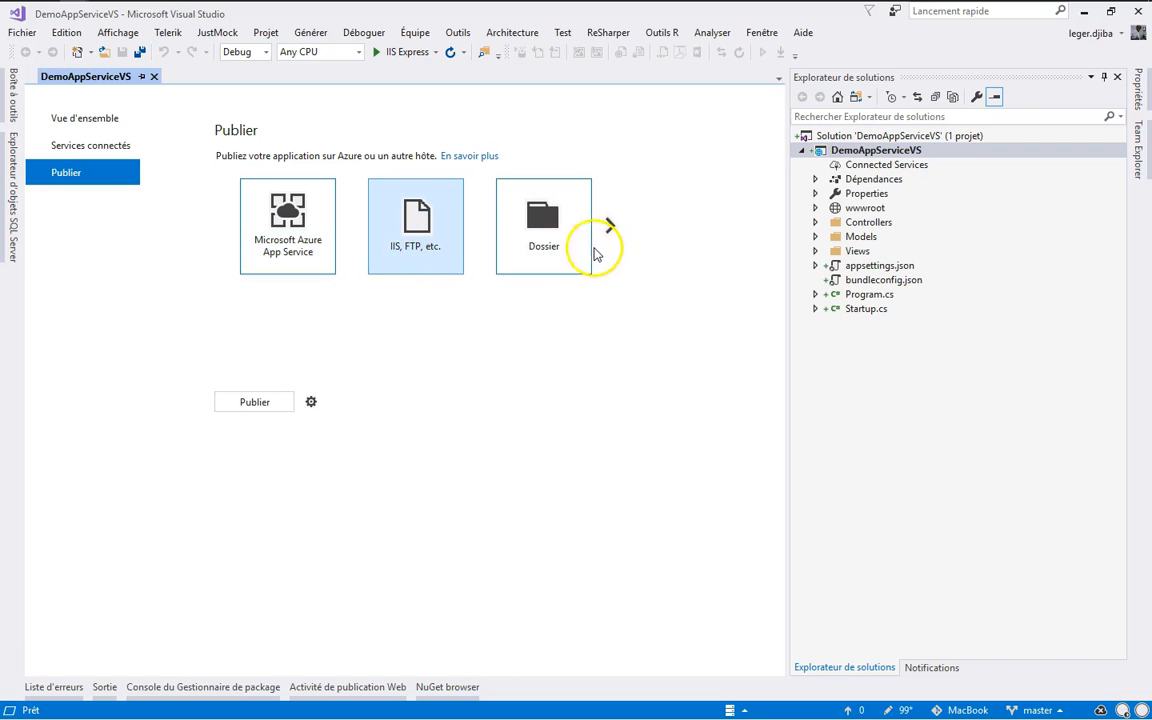
click(611, 225)
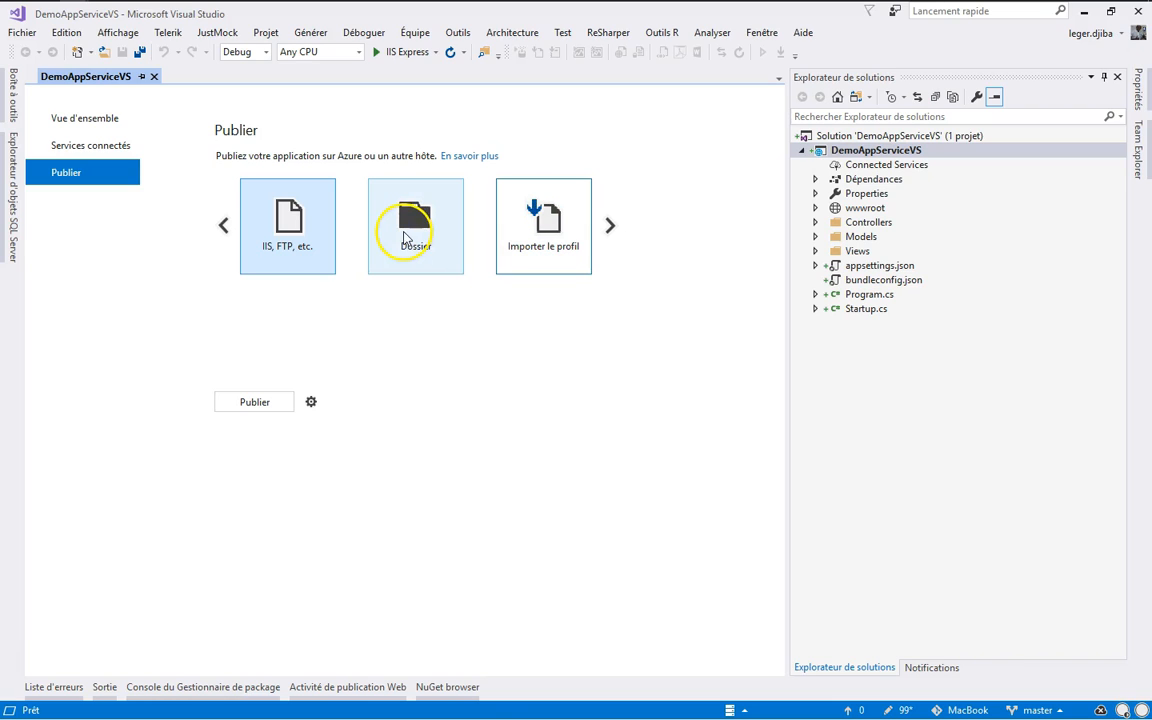
click(534, 234)
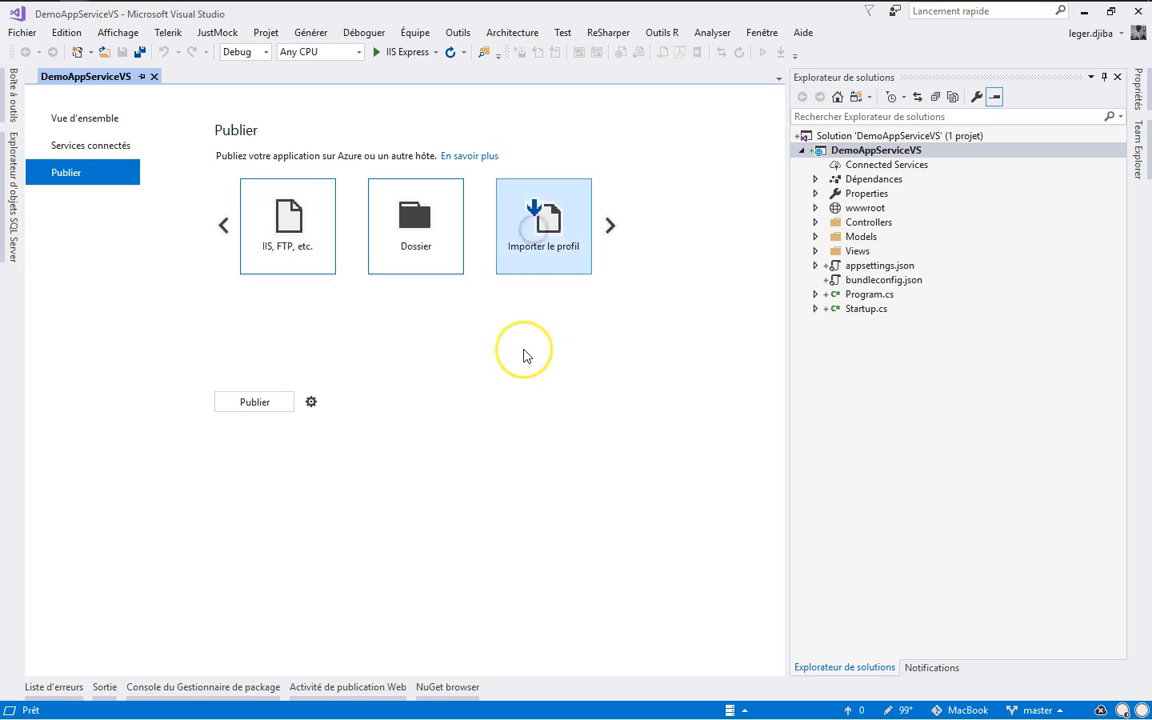
click(272, 401)
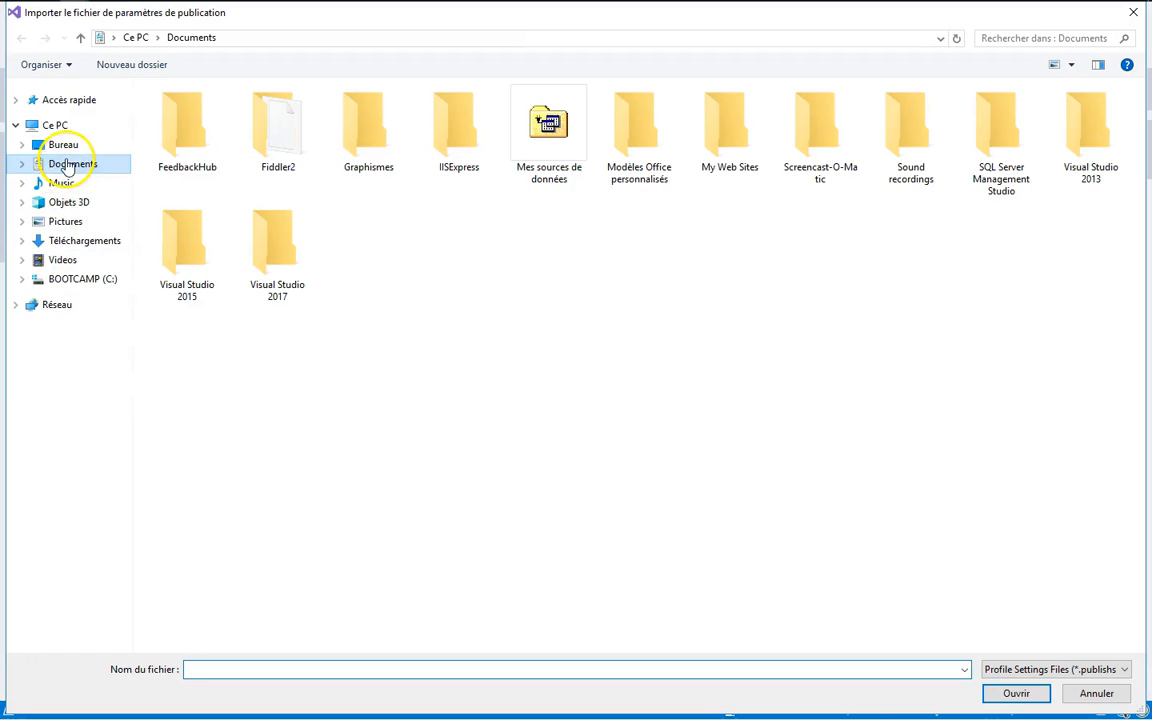
click(68, 243)
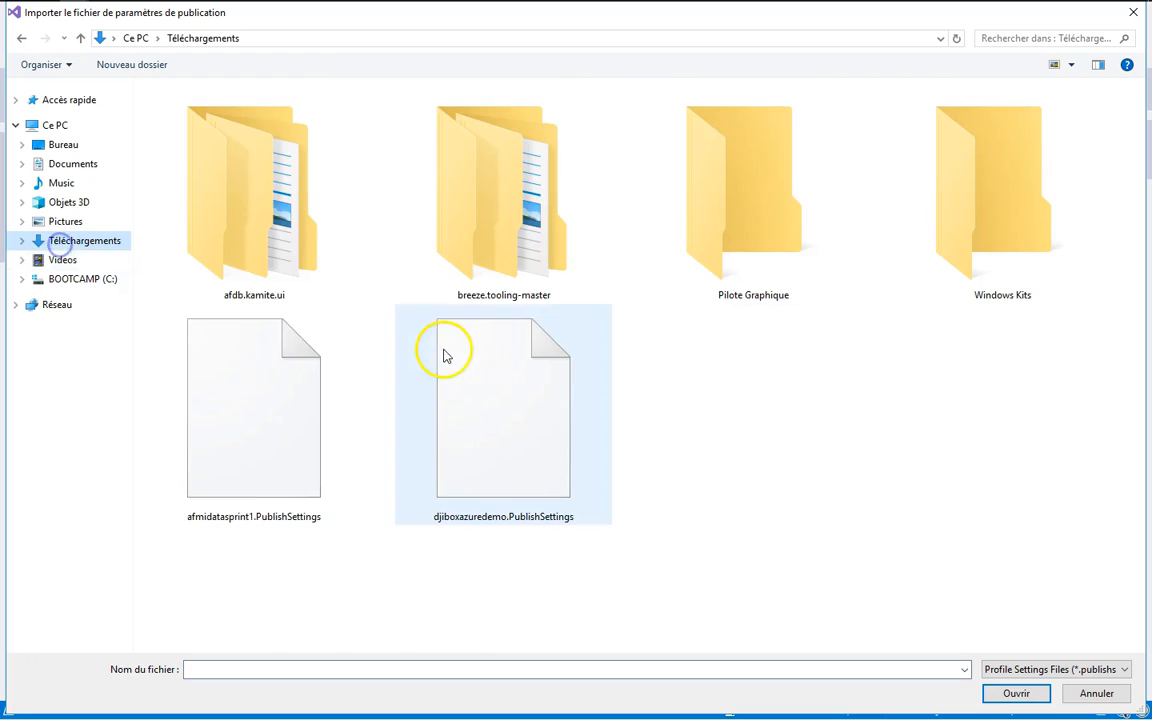
double_click(491, 406)
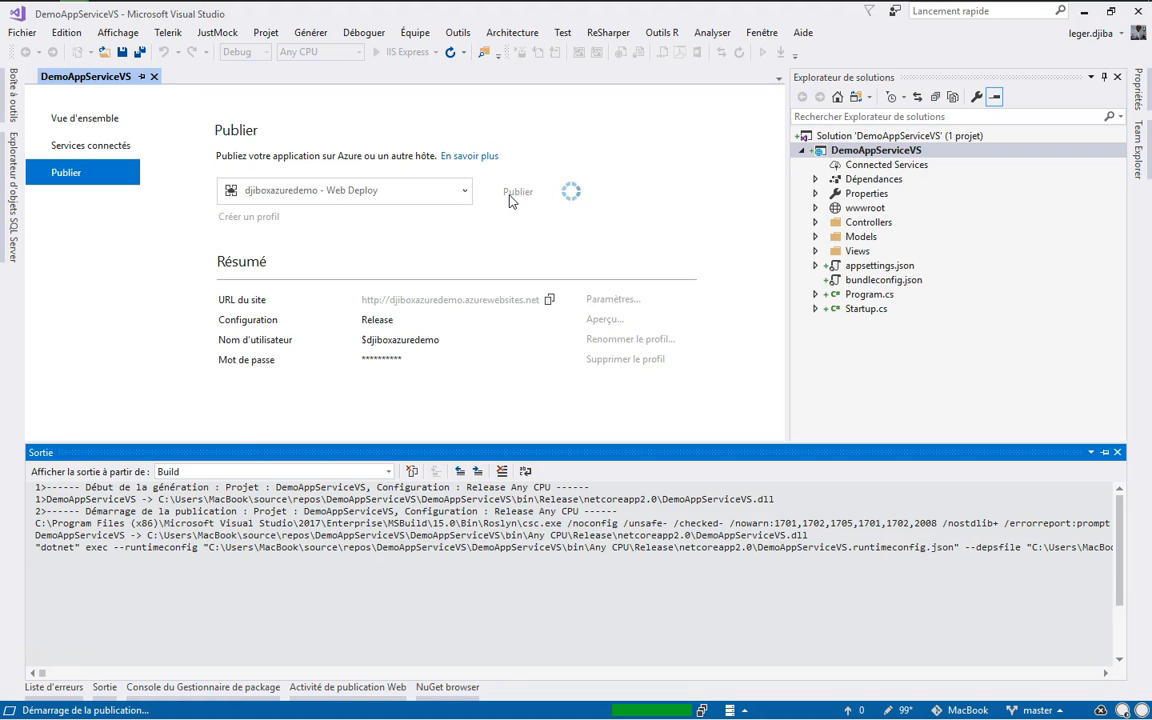
Step: Check the publish output in Visual Studio and return to the deployed site djiboxazuredemo.azurewebsites.net in Chrome
click(40, 666)
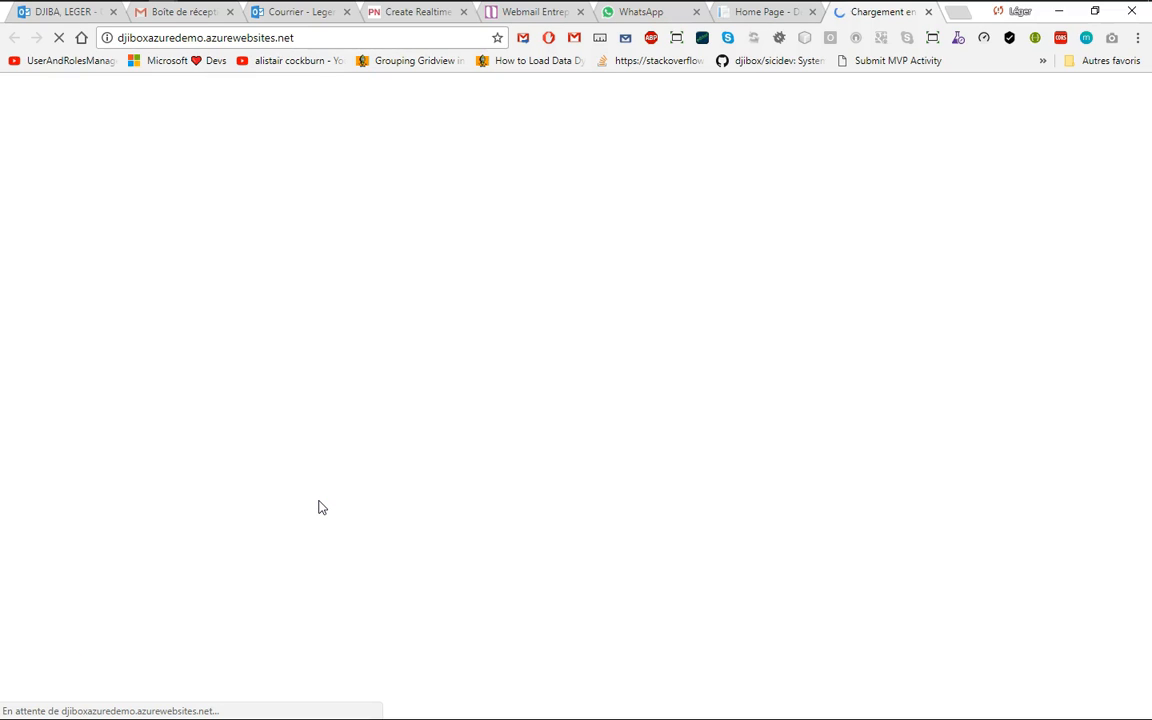
key(super+Tab)
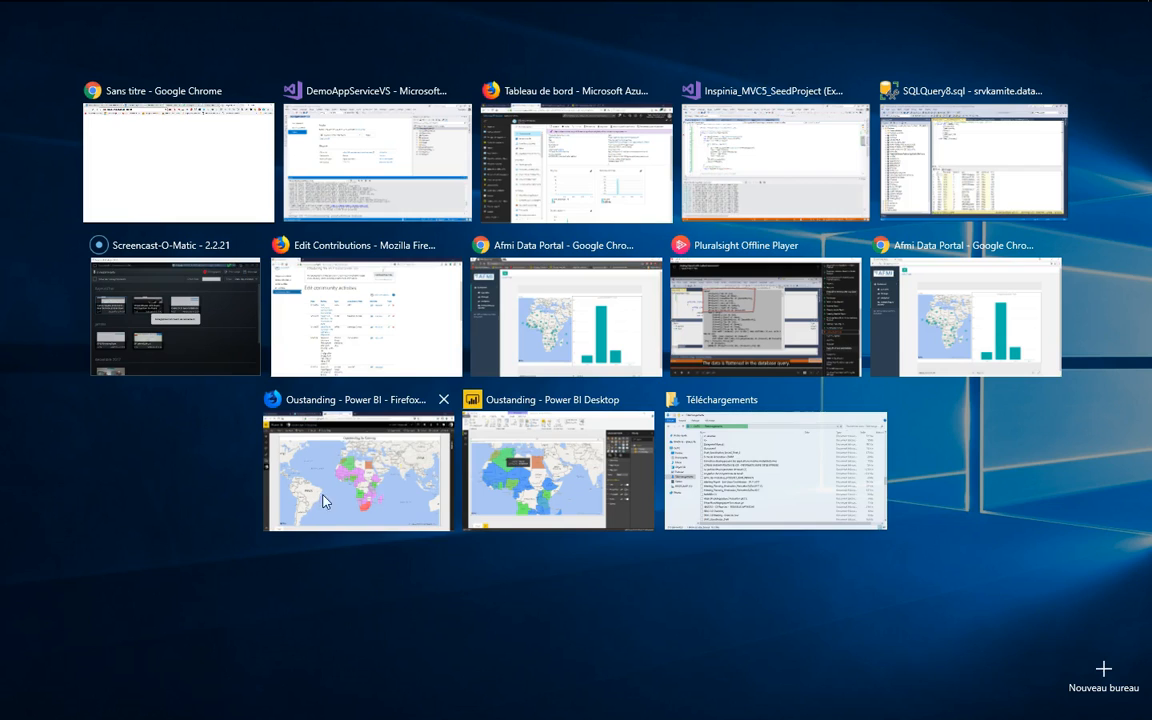
click(396, 181)
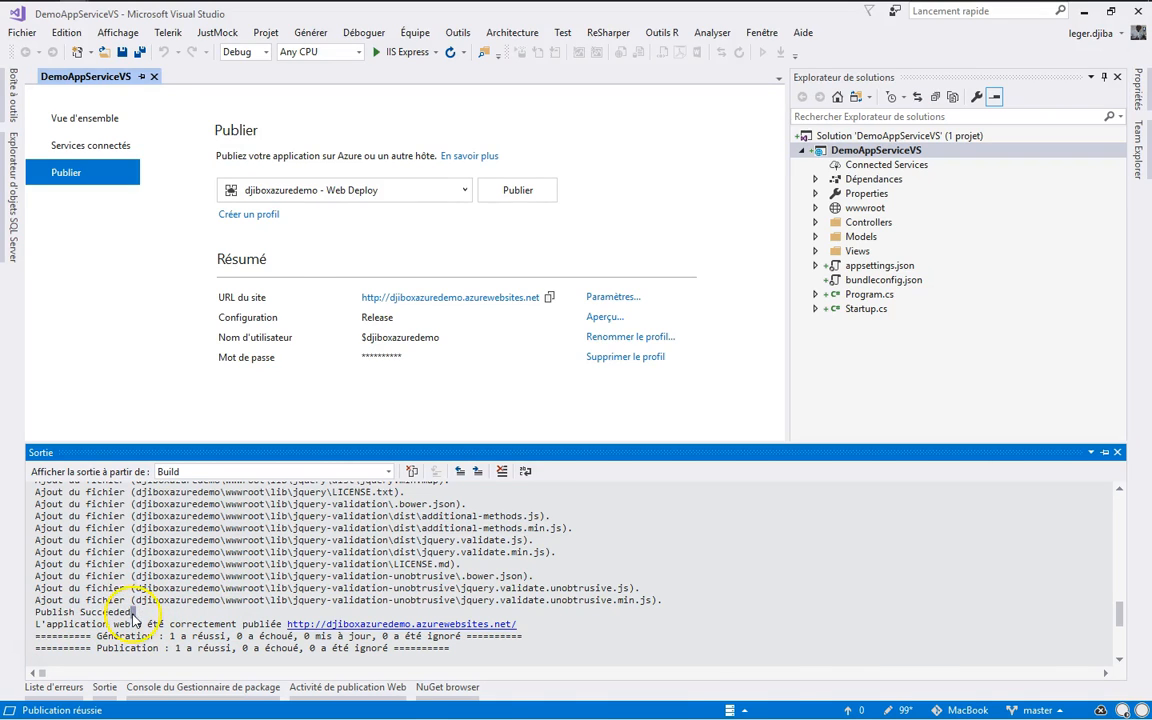
key(super+Tab)
click(386, 172)
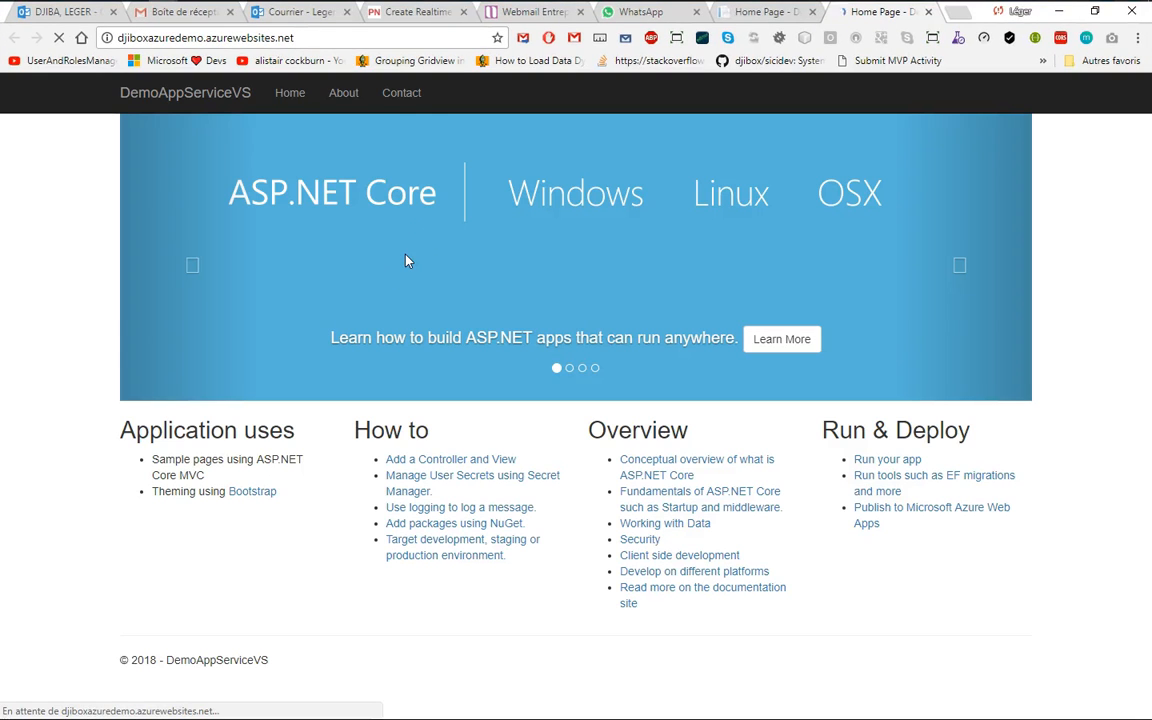
Step: Inspect the deployed site's address and go through the slides of its home page carousel
click(302, 37)
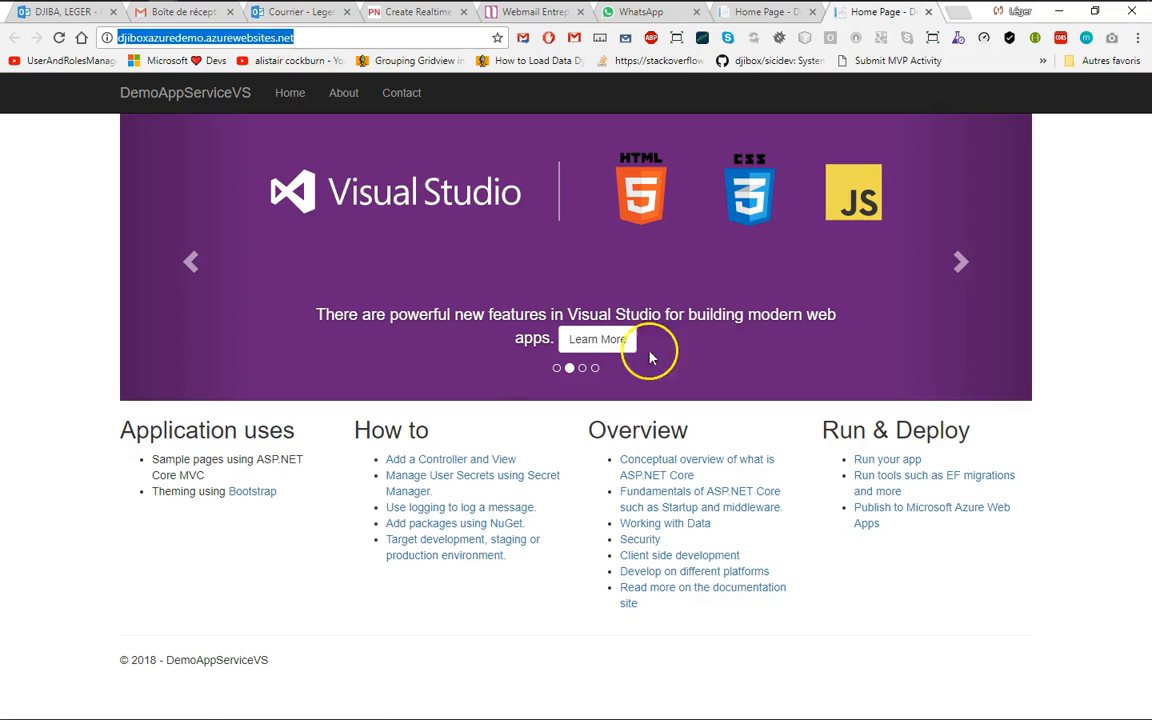
click(958, 266)
click(959, 266)
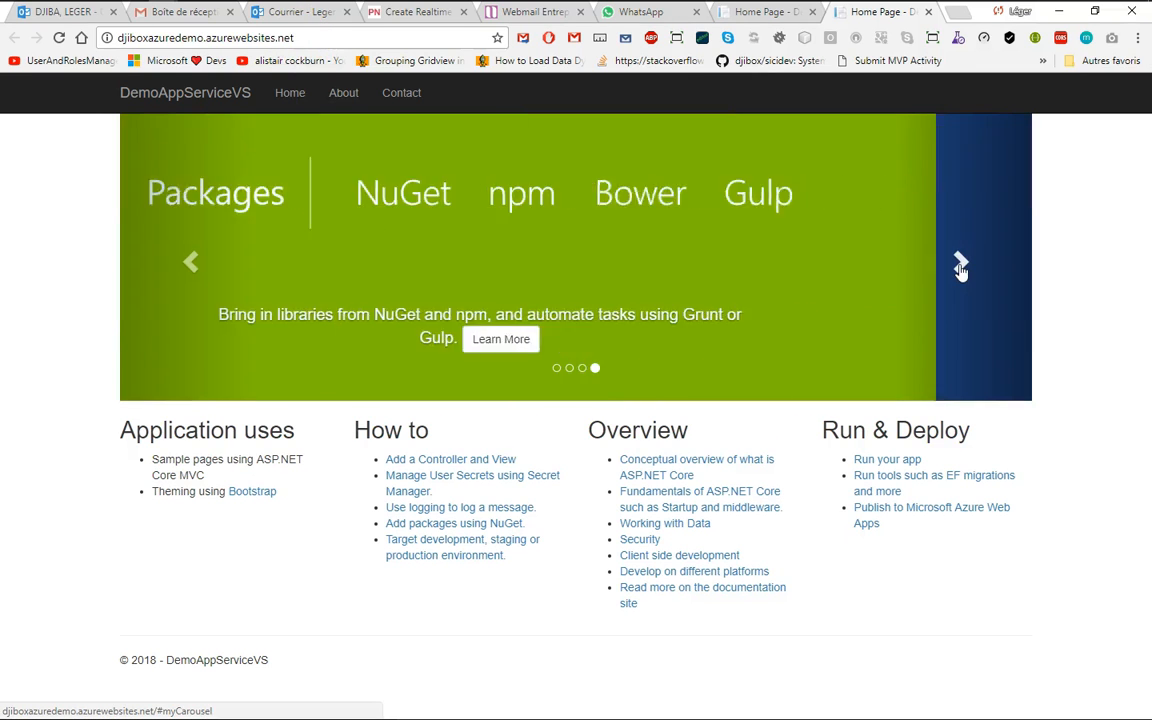
click(959, 266)
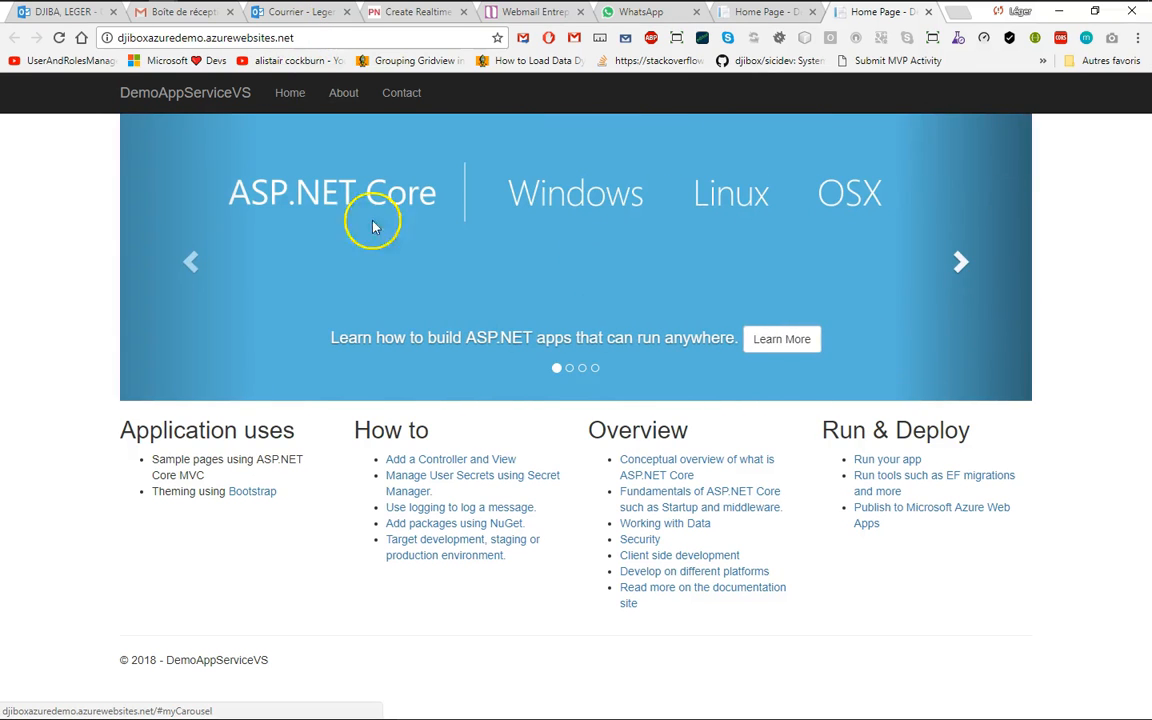